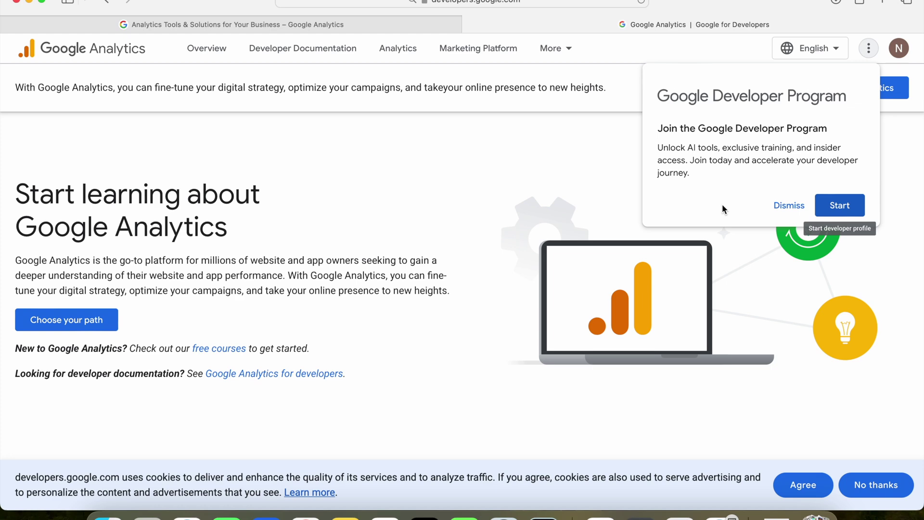
# Step: Dismiss the Google Developer Program popup and go to Google Analytics
pyautogui.click(789, 206)
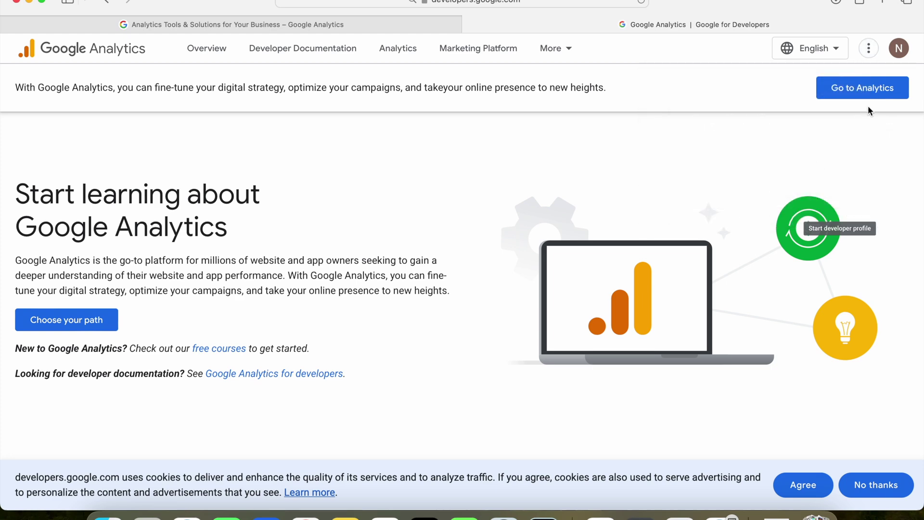
pyautogui.click(863, 88)
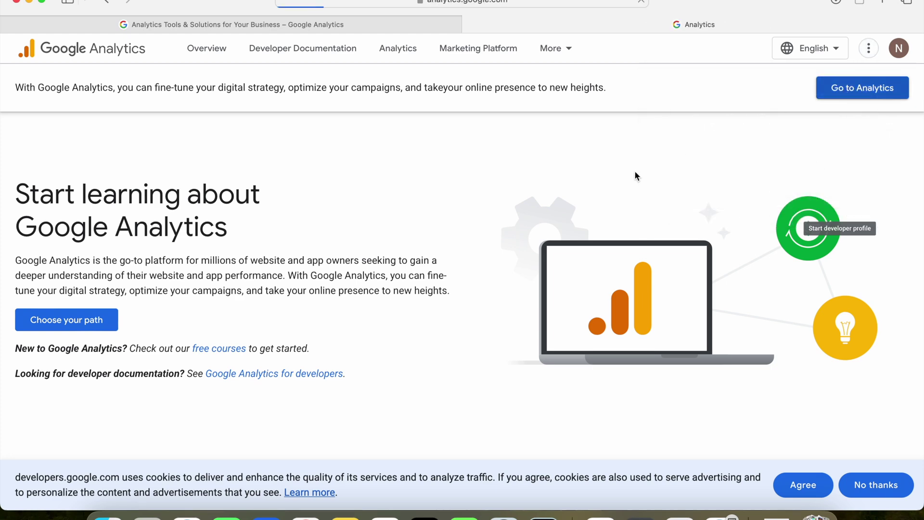
# Step: Start measuring, enter account name MLittleProgramming, and continue past data sharing settings
pyautogui.click(476, 235)
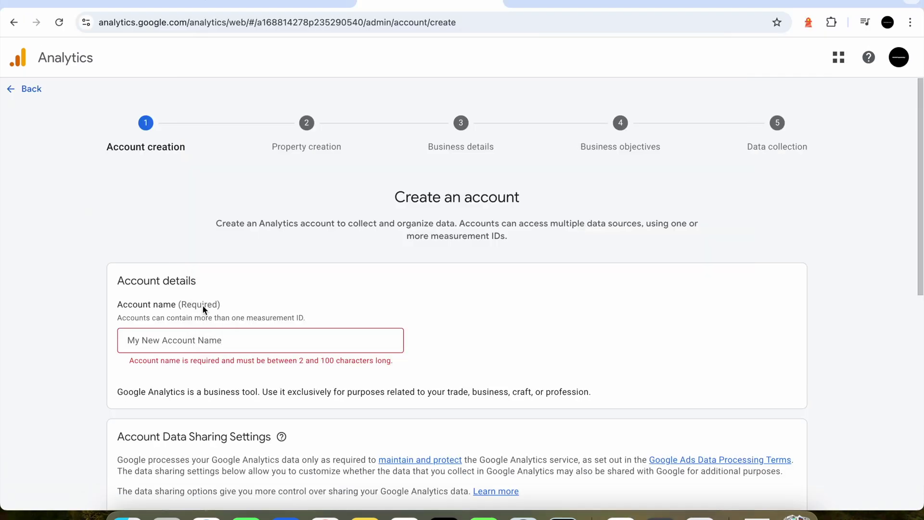
pyautogui.click(195, 335)
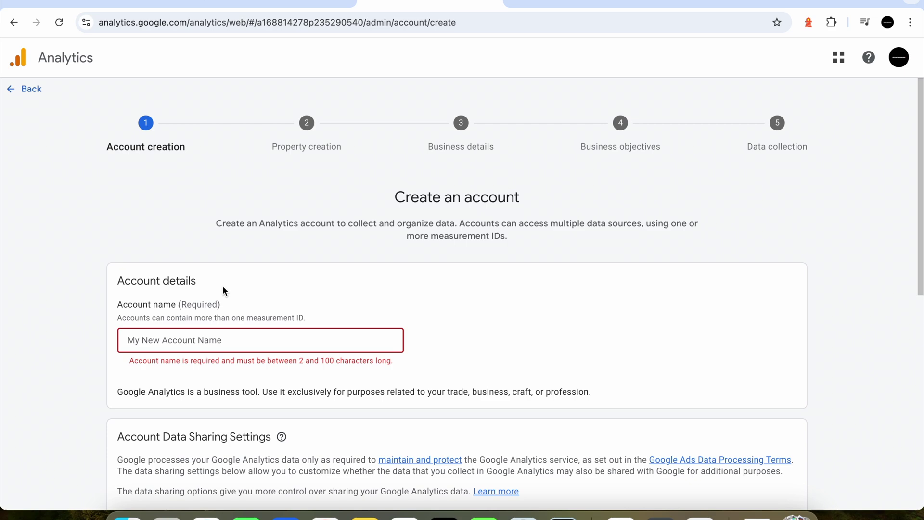
pyautogui.write('Mye')
pyautogui.press('BackSpace')
pyautogui.press('BackSpace')
pyautogui.write('Li')
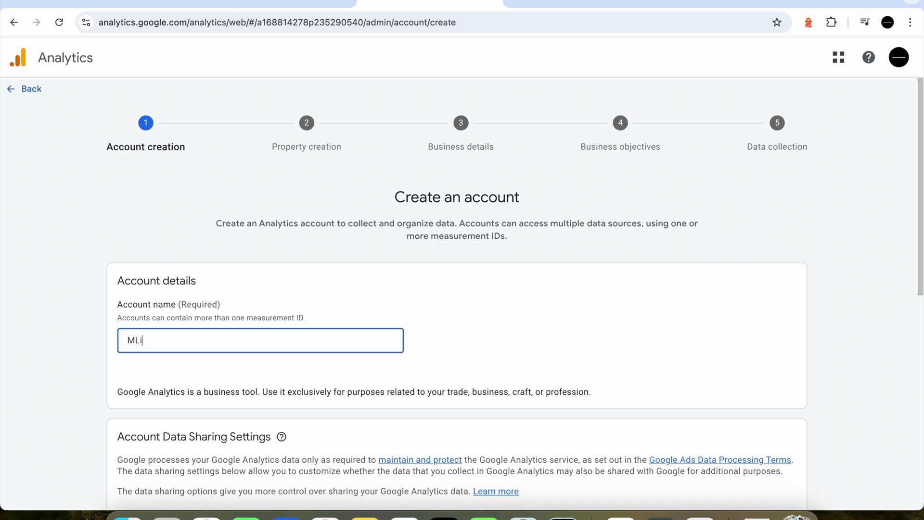
pyautogui.write('ttleProgramming')
pyautogui.scroll(-8, 238, 300)
pyautogui.scroll(-2, 239, 300)
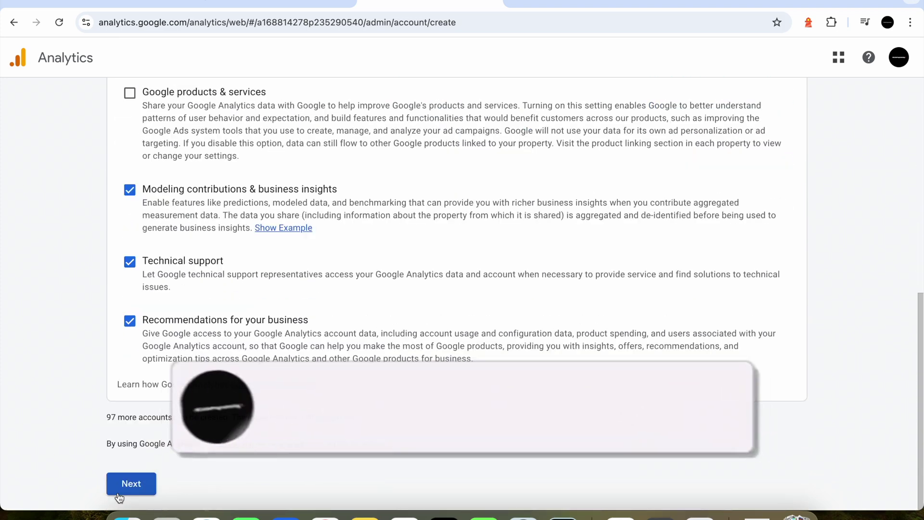
pyautogui.click(125, 485)
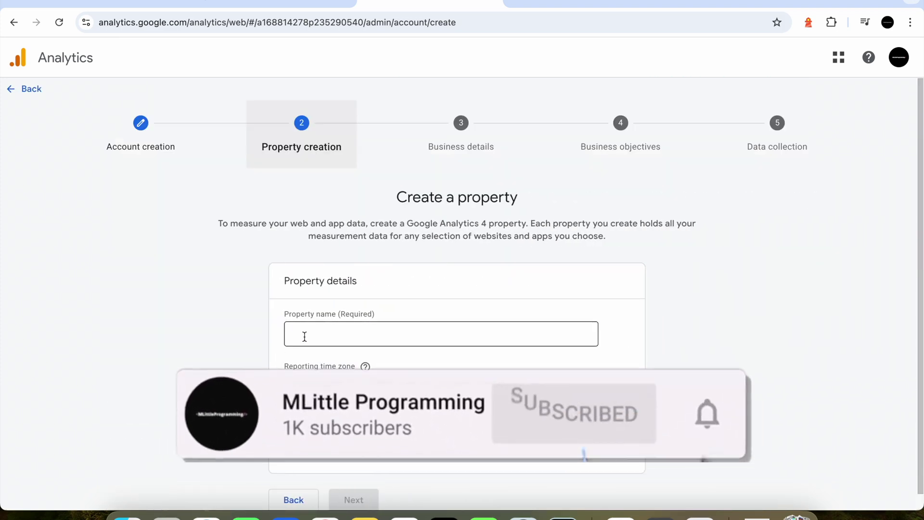
# Step: Name the property MLittleProgramming
pyautogui.click(305, 336)
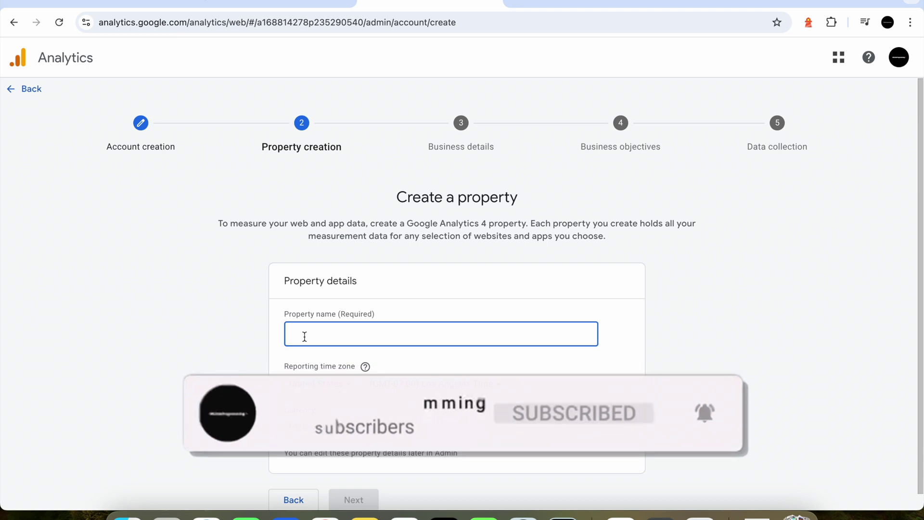
pyautogui.write('Mli')
pyautogui.press('BackSpace')
pyautogui.press('BackSpace')
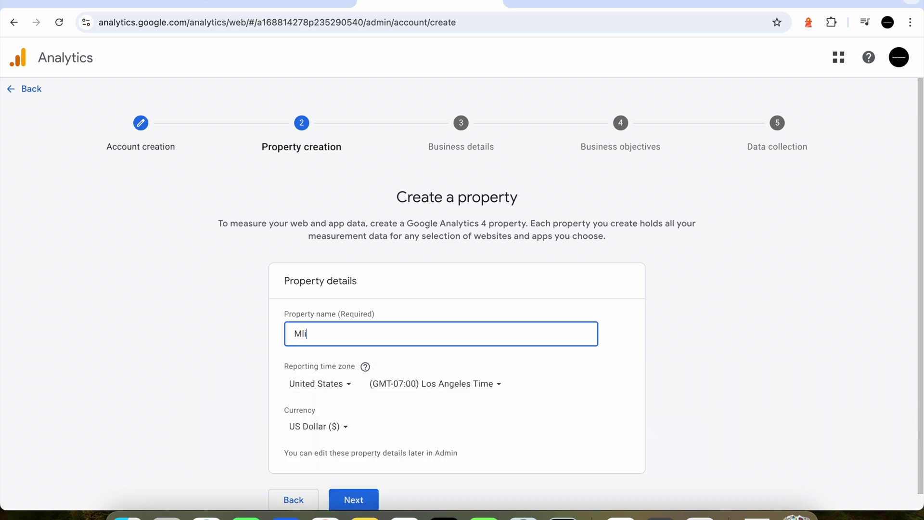
pyautogui.write('LittleProgramming')
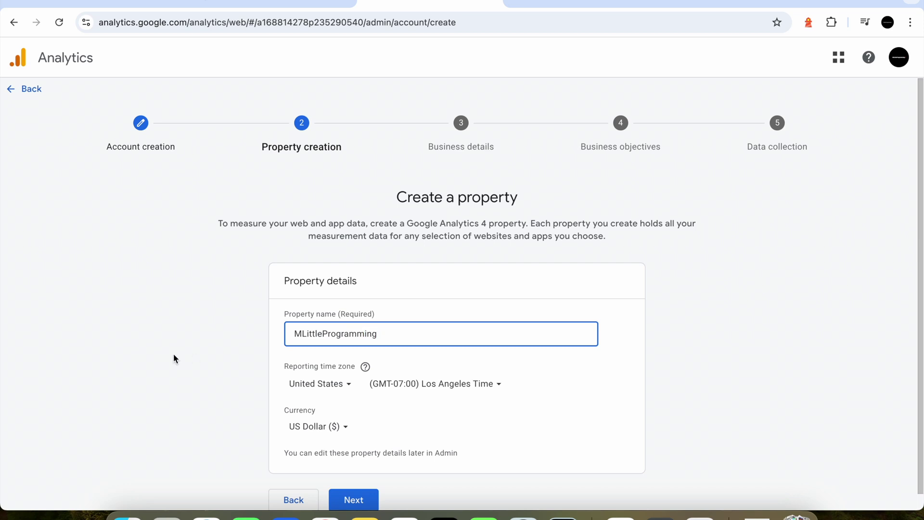
# Step: Set reporting country to United Kingdom (GMT) and currency to British Pound, then continue
pyautogui.scroll(-1, 174, 360)
pyautogui.click(314, 367)
pyautogui.write('united king')
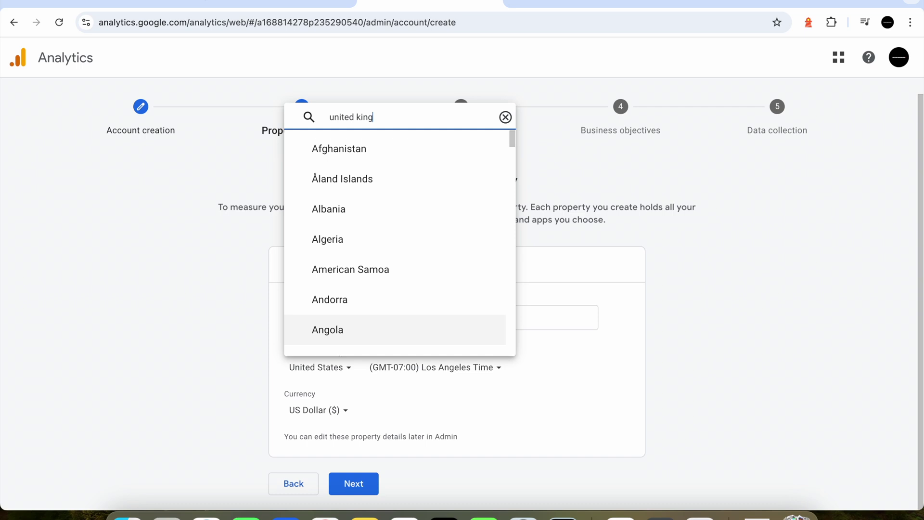
pyautogui.click(341, 351)
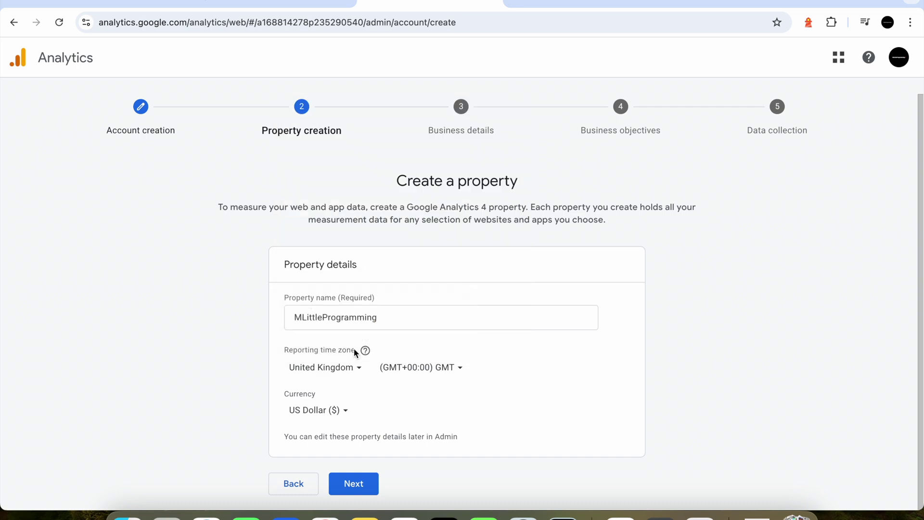
pyautogui.click(323, 412)
pyautogui.write('pound')
pyautogui.click(371, 351)
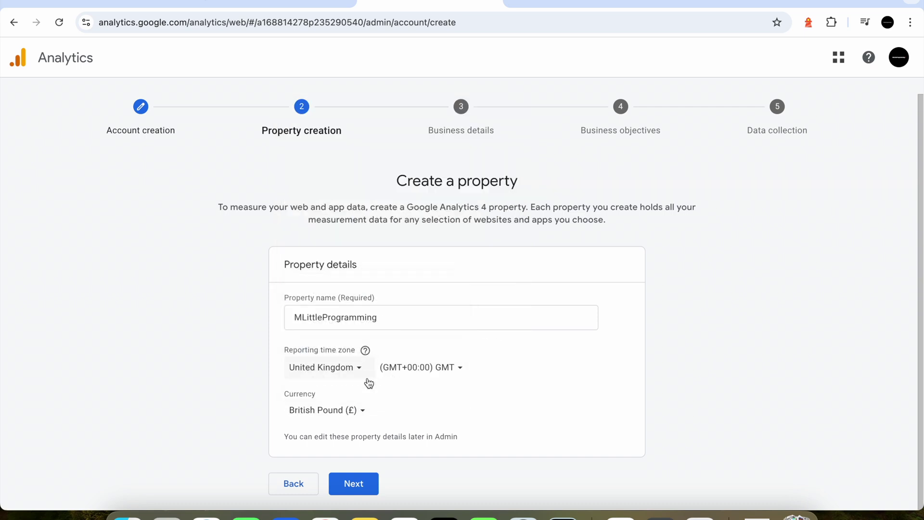
pyautogui.click(353, 482)
# Step: Set the business industry to Internet & Telecom and size to Small
pyautogui.scroll(-1, 433, 306)
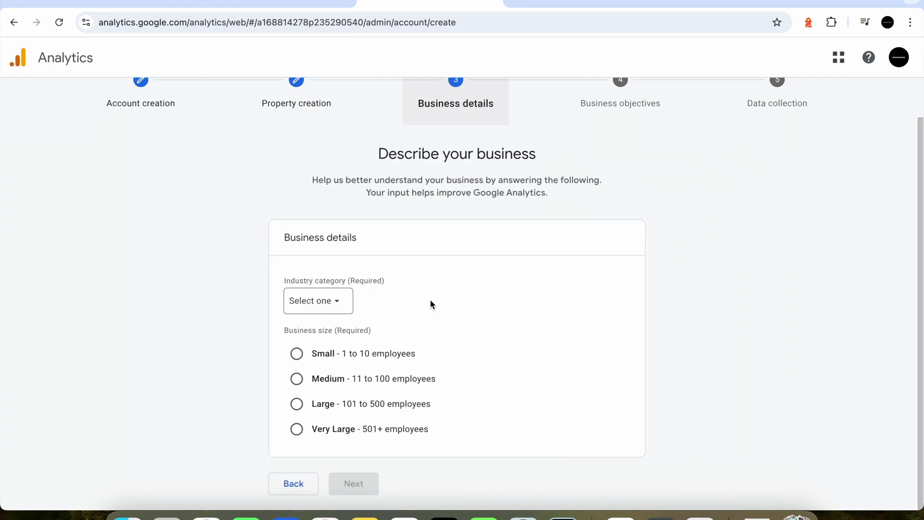
pyautogui.click(317, 302)
pyautogui.click(368, 217)
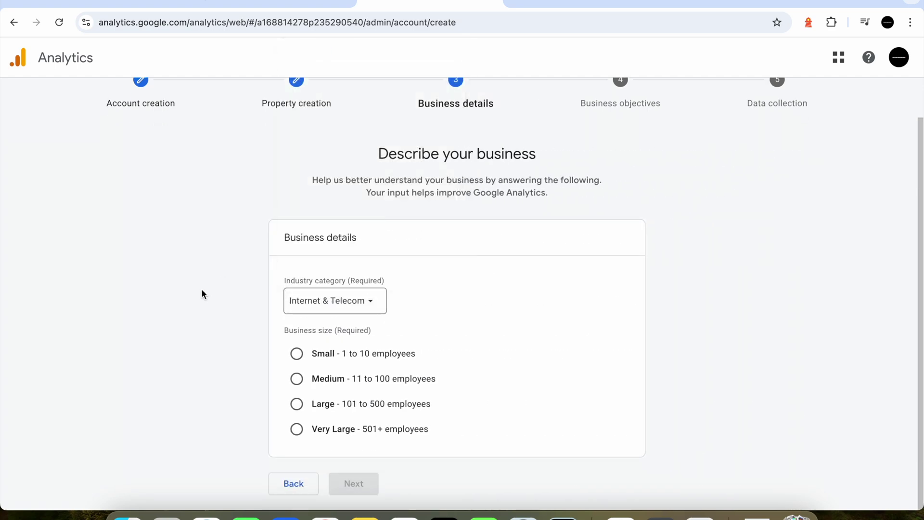
pyautogui.click(297, 356)
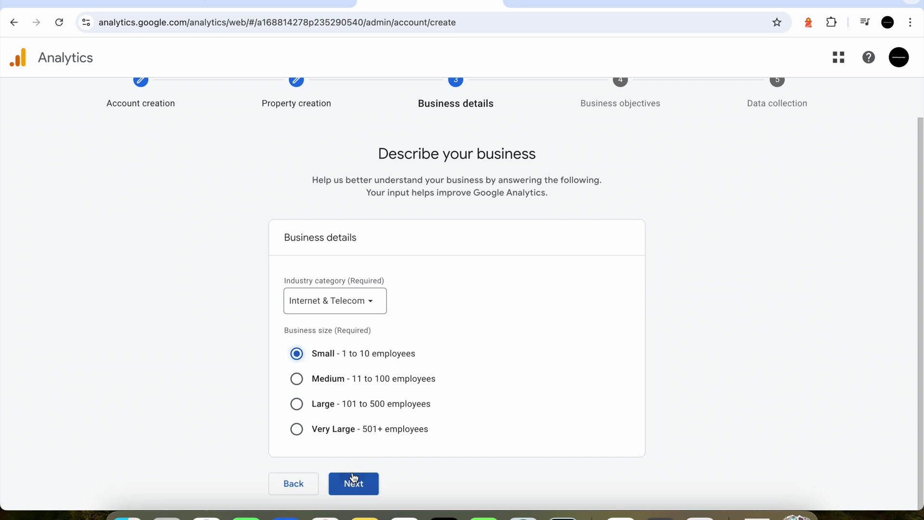
pyautogui.click(353, 483)
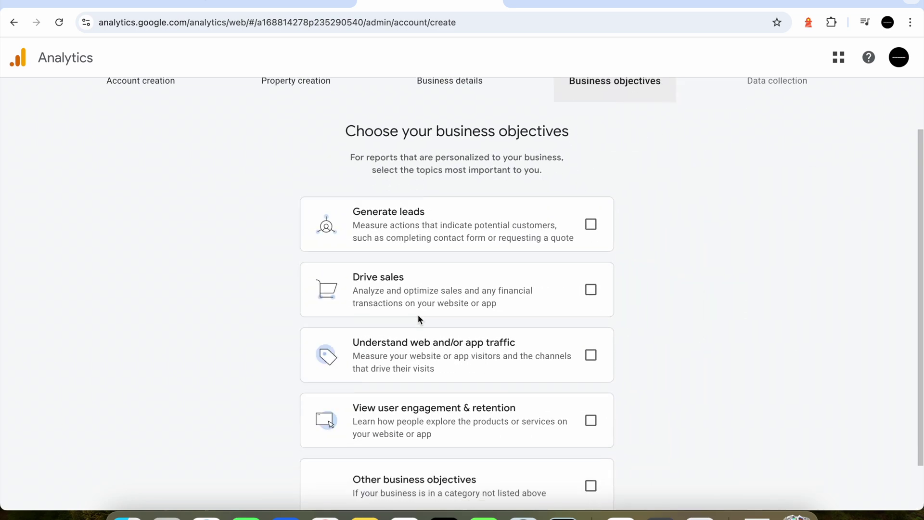
# Step: Choose Generate leads, web/app traffic and user engagement objectives, then create the account
pyautogui.click(591, 225)
pyautogui.scroll(-2, 631, 230)
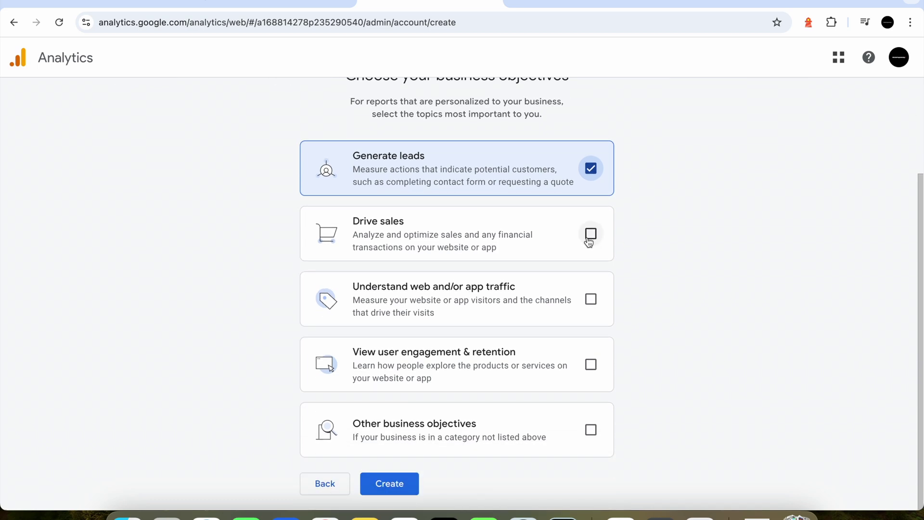
pyautogui.click(592, 298)
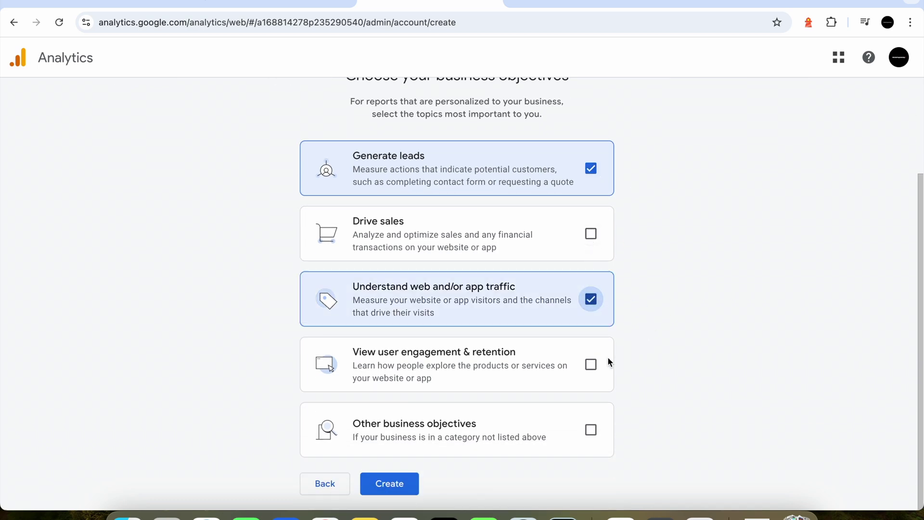
pyautogui.click(597, 364)
pyautogui.click(391, 481)
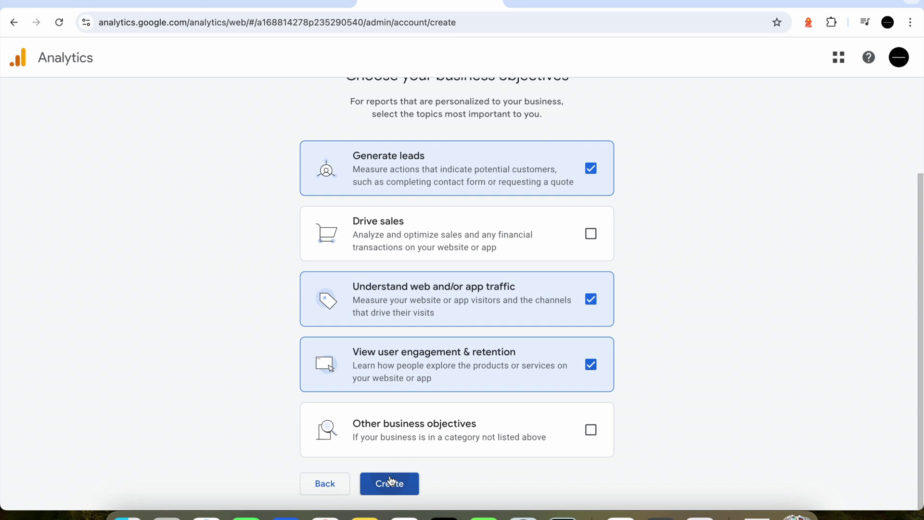
pyautogui.click(392, 482)
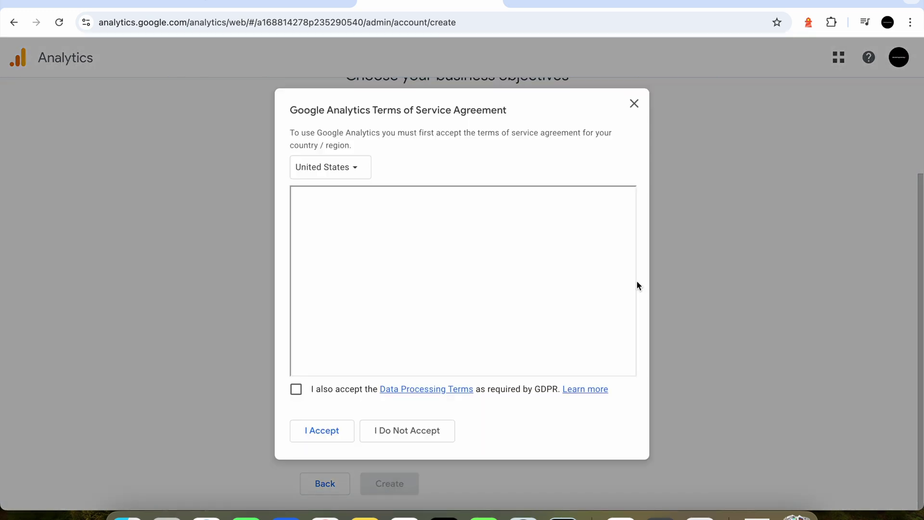
# Step: Accept the United Kingdom terms of service, including the GDPR data processing terms
pyautogui.click(332, 167)
pyautogui.write('united king')
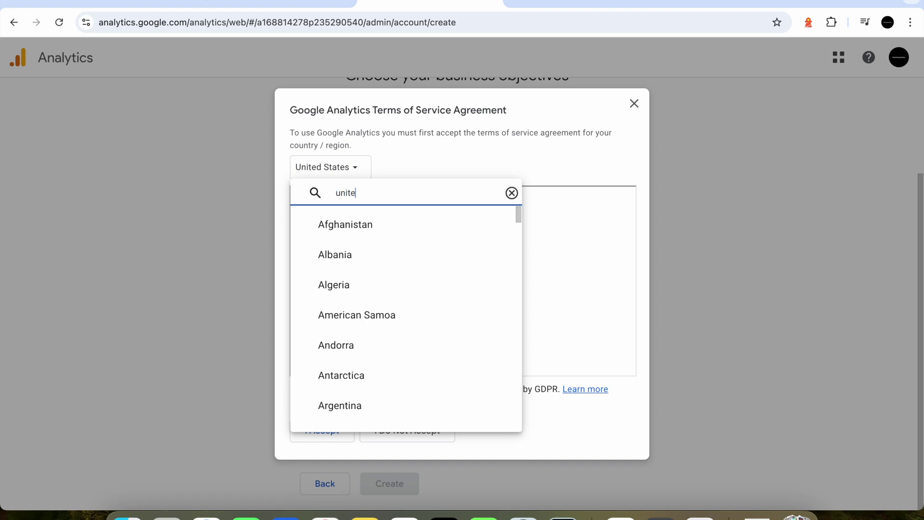
pyautogui.click(368, 224)
pyautogui.click(304, 383)
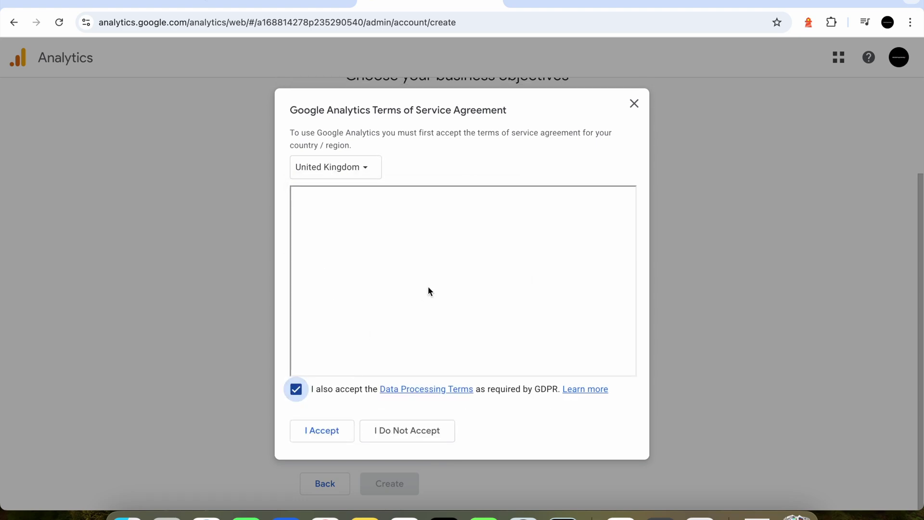
pyautogui.click(330, 435)
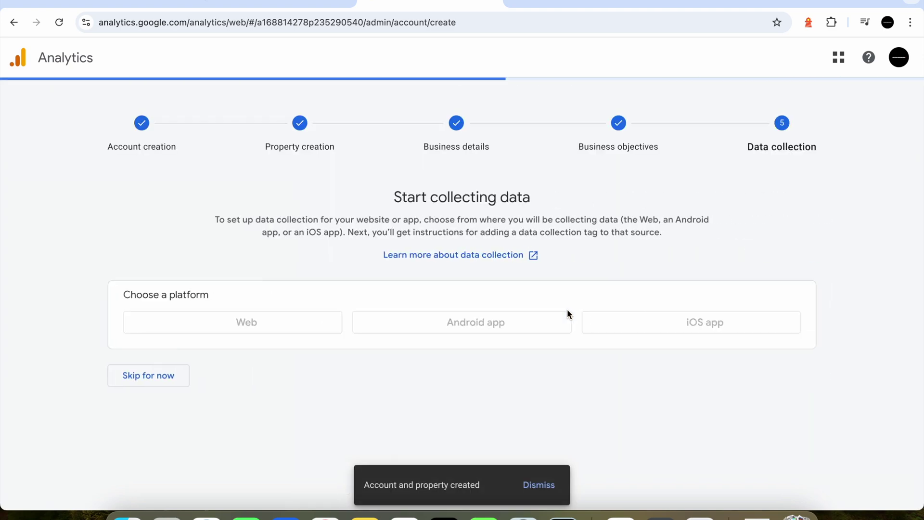
pyautogui.click(267, 323)
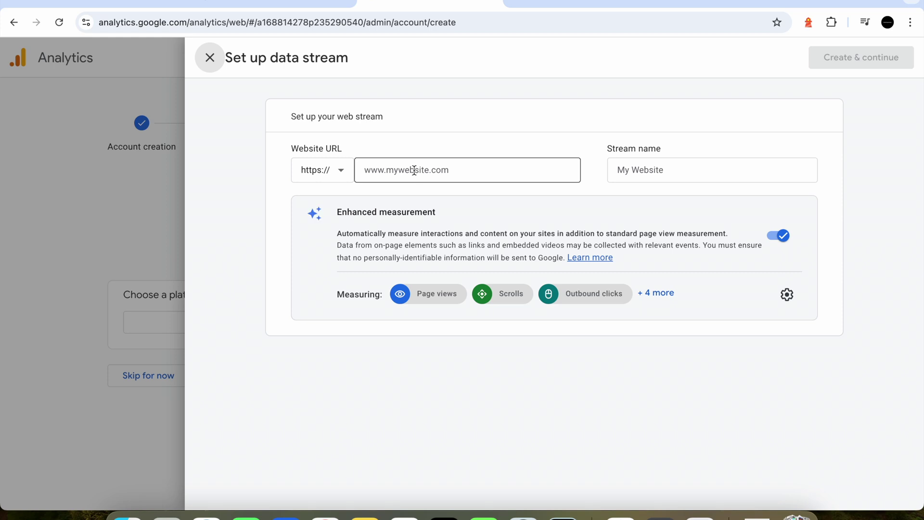
pyautogui.click(414, 170)
pyautogui.write('www')
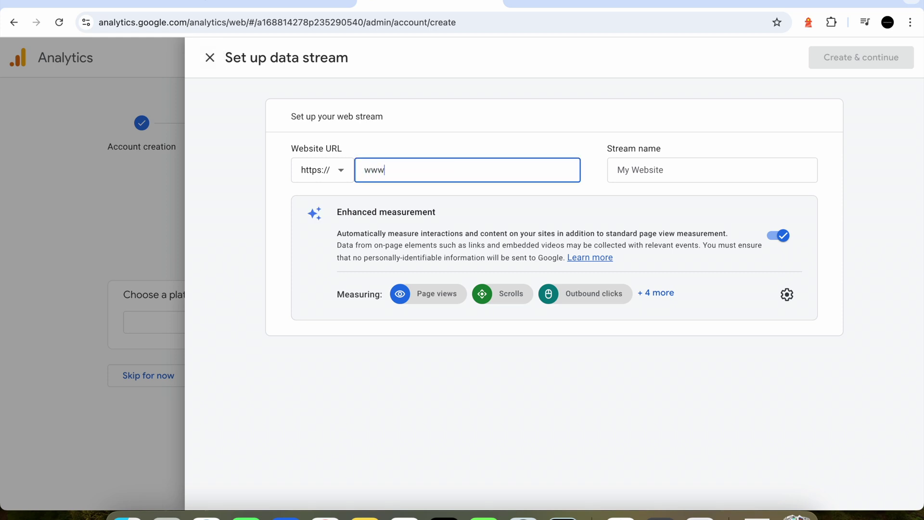
pyautogui.write('.mlittleprogramming.com')
pyautogui.click(621, 170)
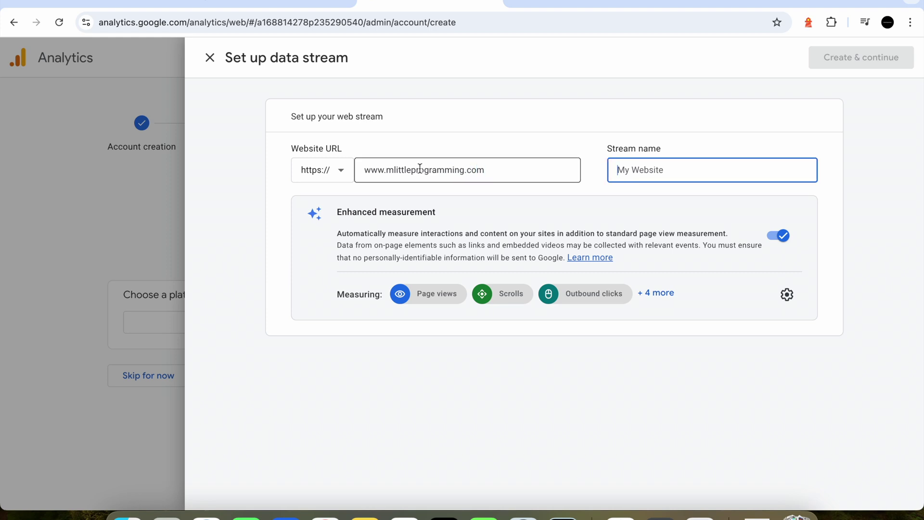
pyautogui.write('MLittlePr')
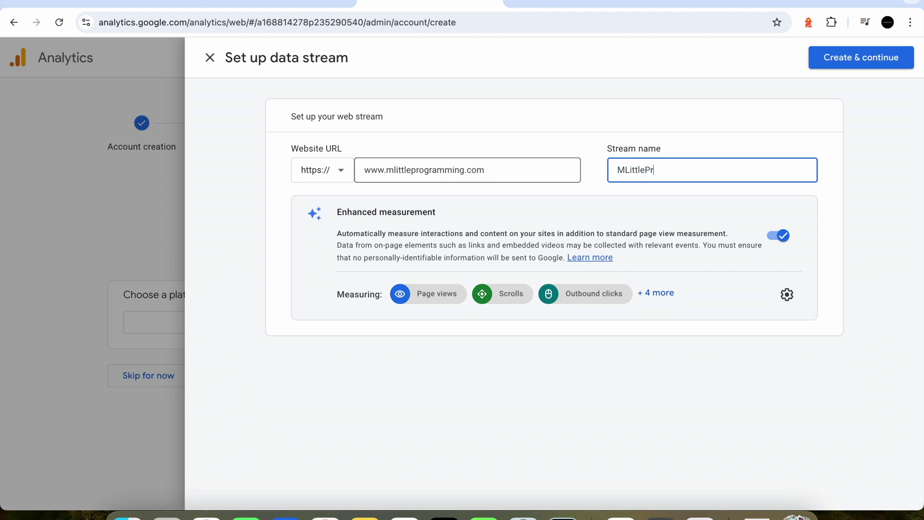
pyautogui.write('ogramming')
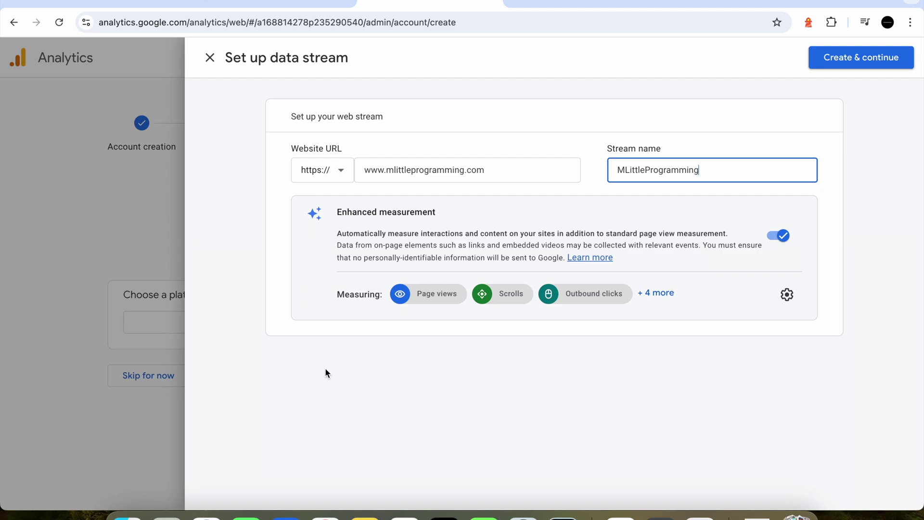
pyautogui.click(861, 58)
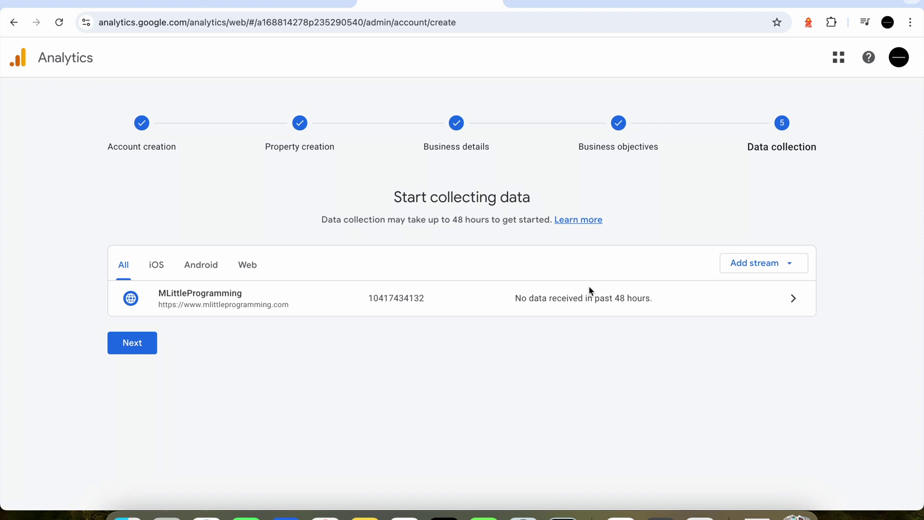
# Step: Continue to the Set up a Google tag instructions
pyautogui.click(136, 346)
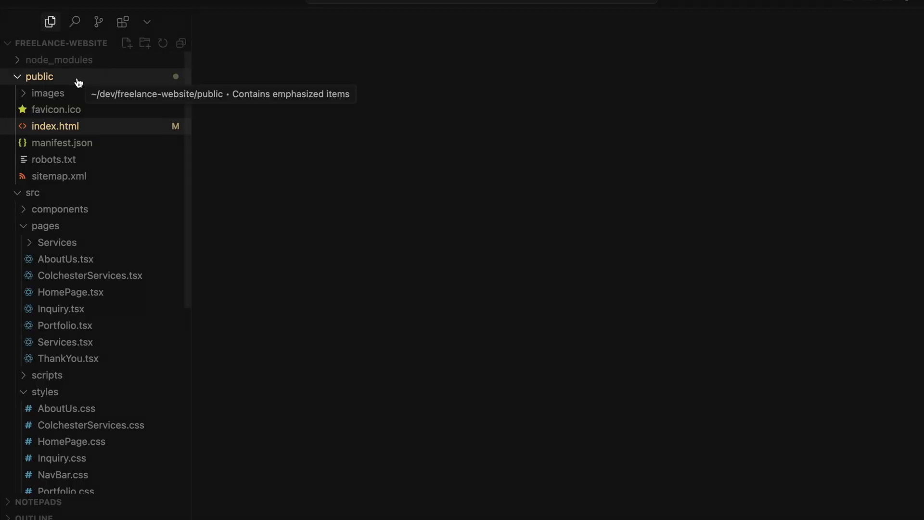
# Step: Open public/index.html from the Cursor Explorer
pyautogui.click(54, 128)
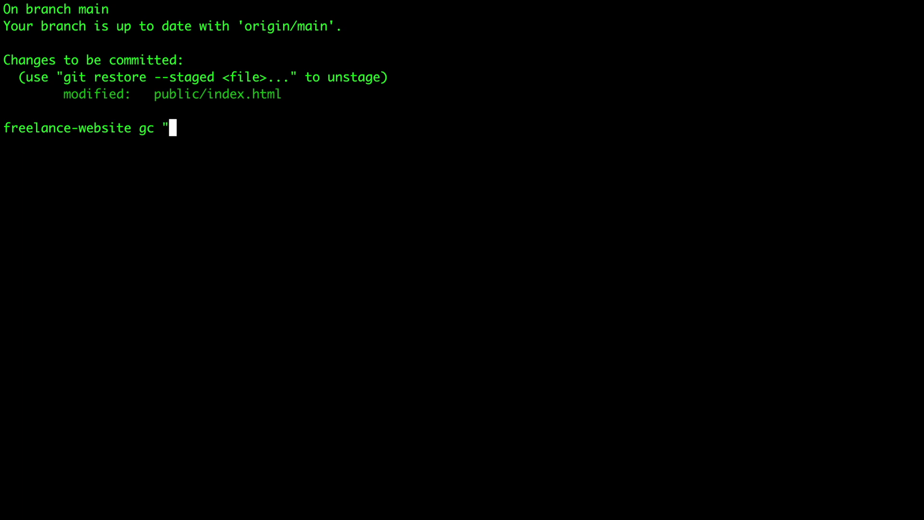
# Step: Commit with gc "Add Google Analytics" and push with gp
pyautogui.write('Add G')
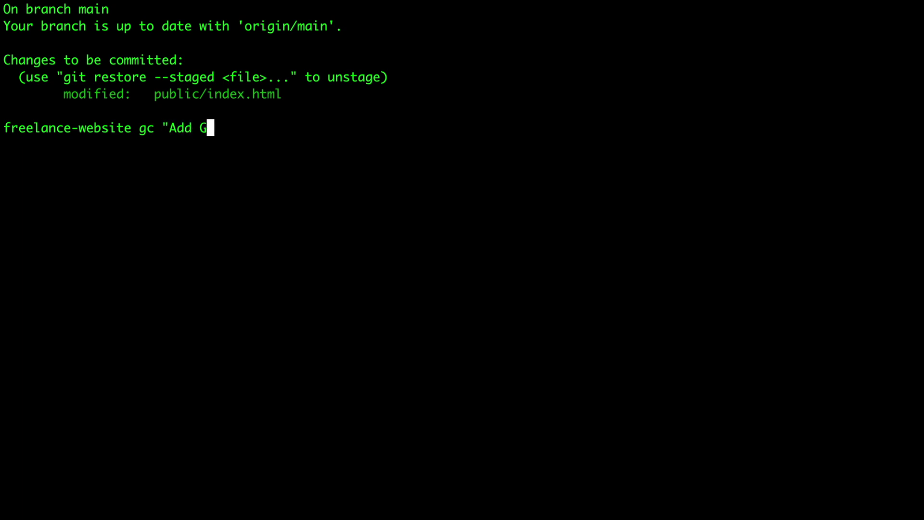
pyautogui.write('oogle Analy')
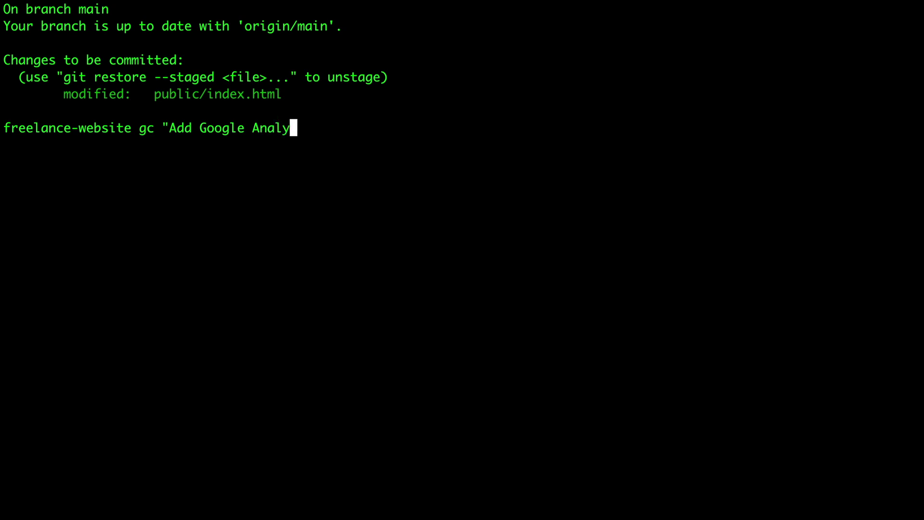
pyautogui.write('tics"')
pyautogui.press('Return')
pyautogui.write('gp')
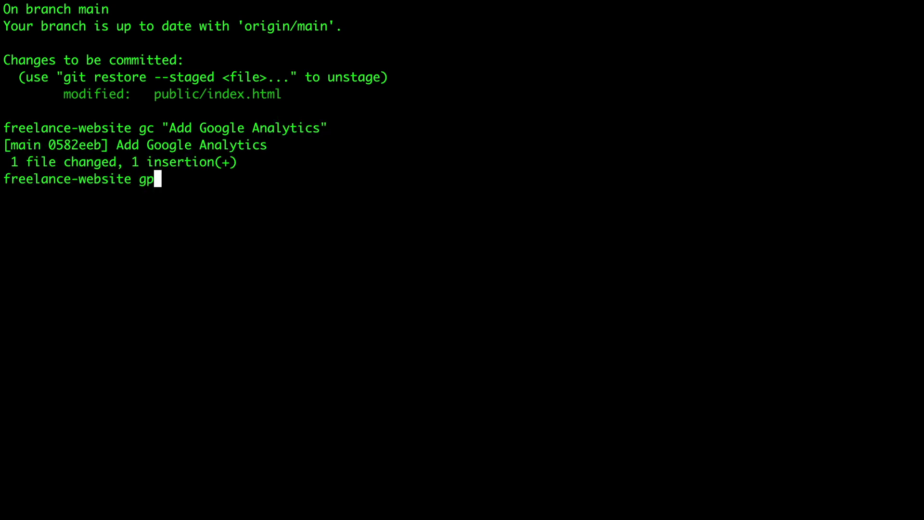
pyautogui.press('Return')
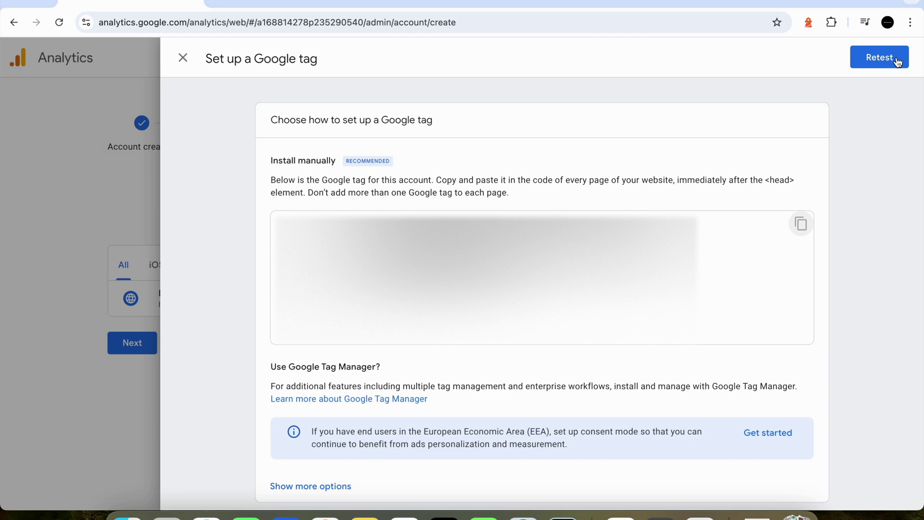
# Step: Retest and confirm that the Google tag is detected on the website
pyautogui.click(888, 58)
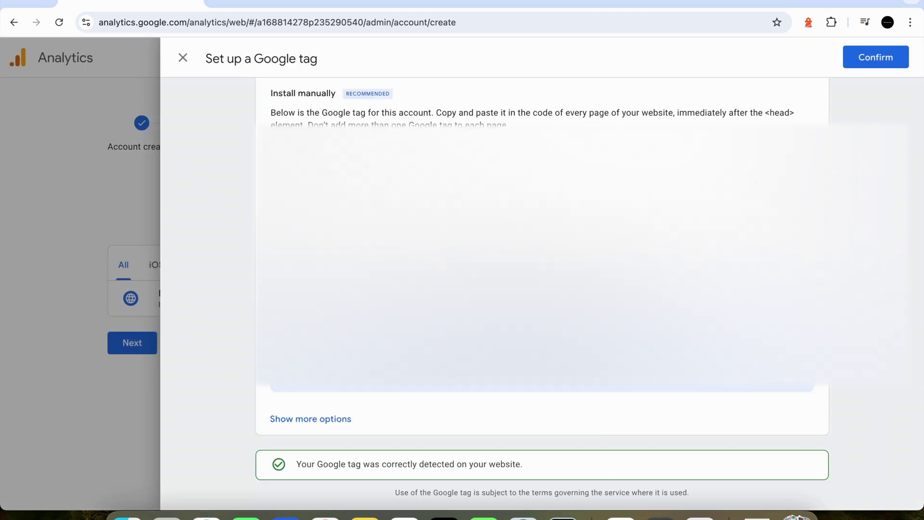
pyautogui.moveTo(297, 464); pyautogui.dragTo(537, 470)
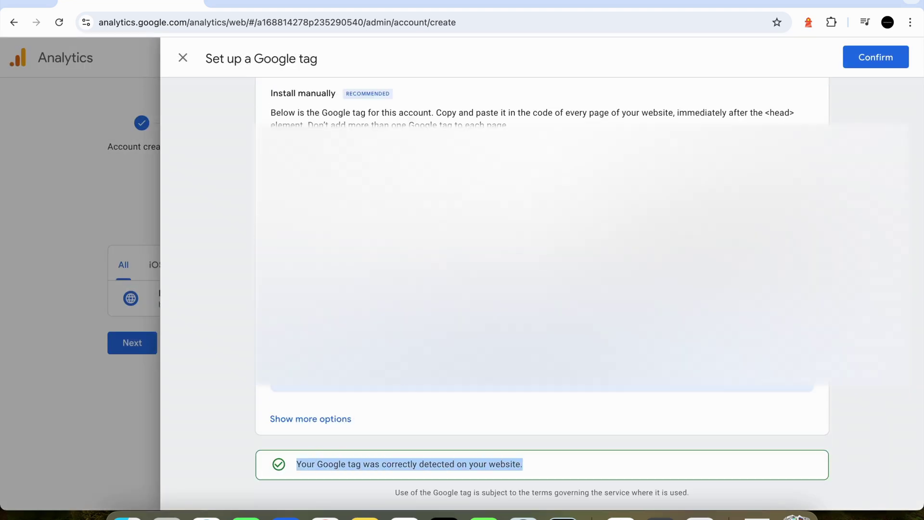
pyautogui.click(875, 57)
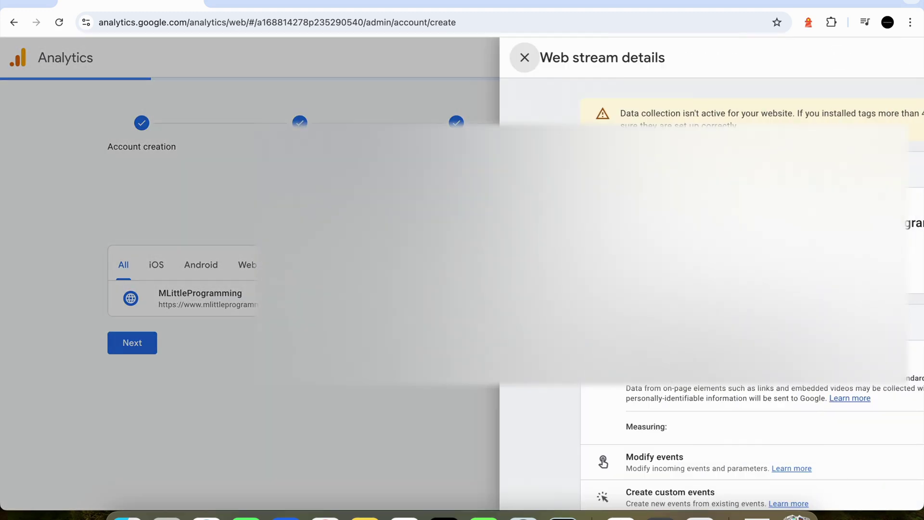
# Step: Close the web stream details and finish setup with data collection pending
pyautogui.scroll(-3, 522, 157)
pyautogui.scroll(3, 484, 297)
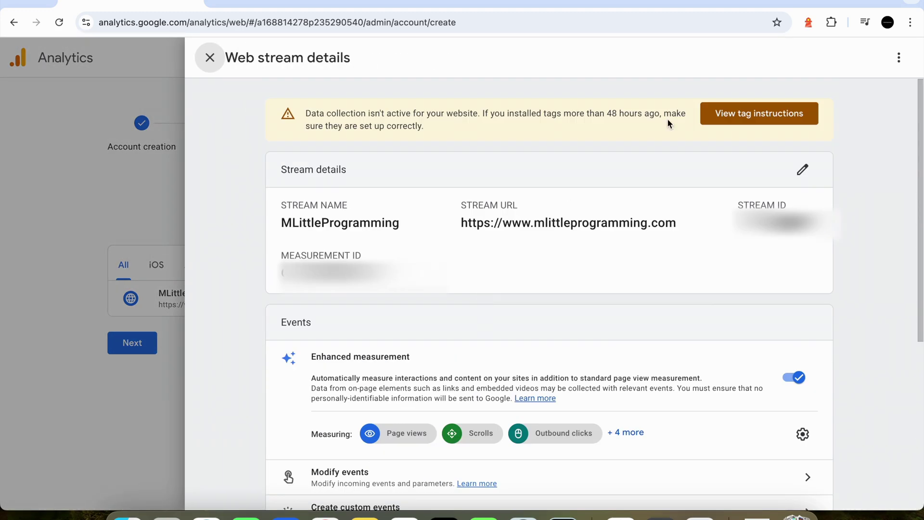
pyautogui.click(210, 57)
pyautogui.click(132, 343)
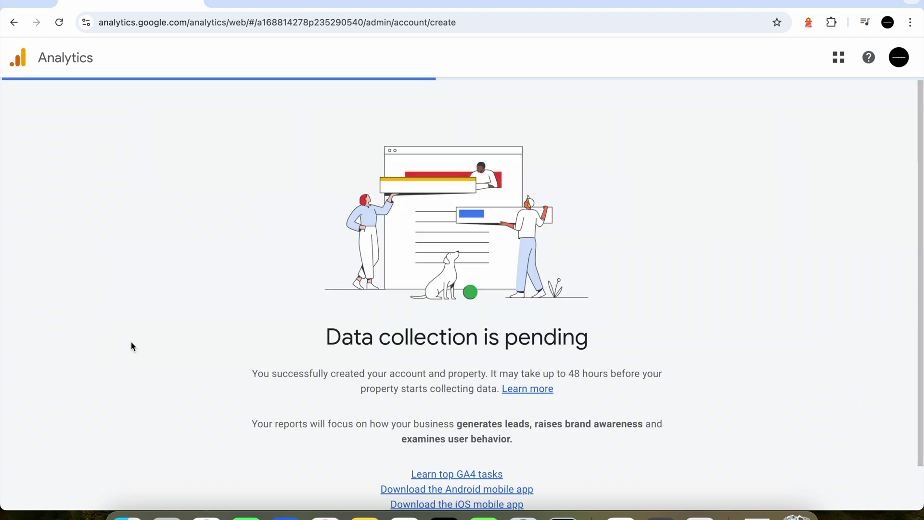